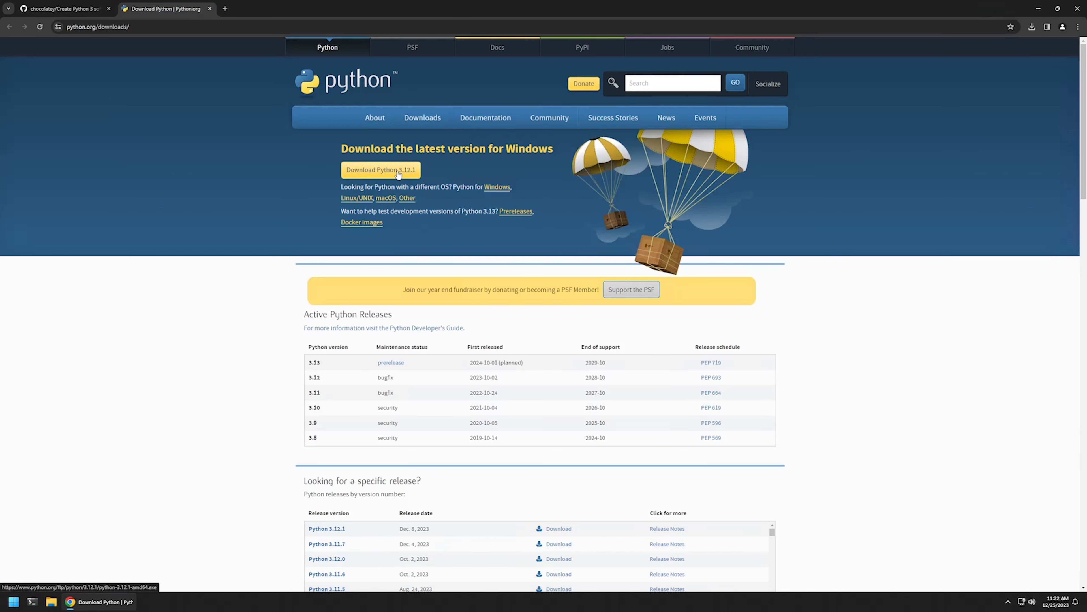
Download the Python 3.12.1 Windows installer and the template.1.0.0.nupkg file from the chocolatey GitHub repository.
{"action": "left_click", "coordinate": [397, 171]}
{"action": "left_click", "coordinate": [65, 8]}
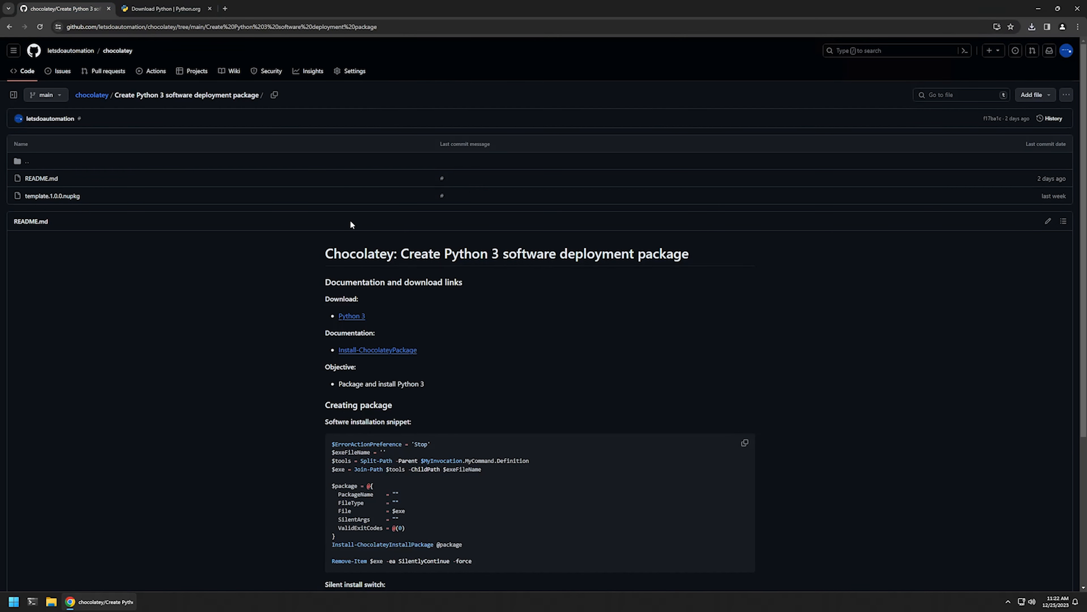
{"action": "left_click_drag", "start_coordinate": [85, 196], "coordinate": [23, 198]}
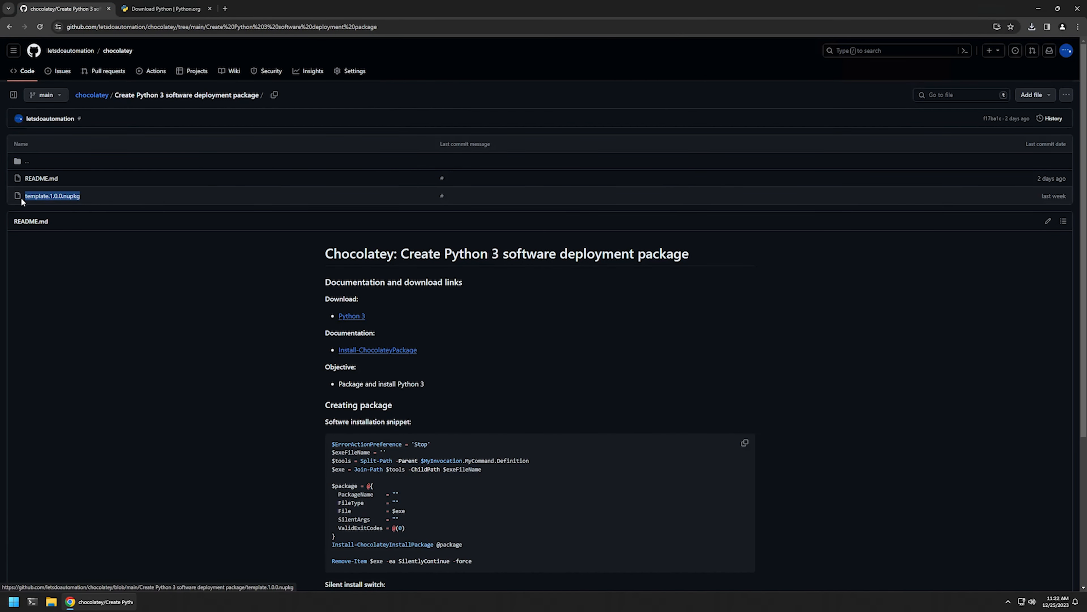
{"action": "middle_click", "coordinate": [67, 198]}
{"action": "left_click", "coordinate": [270, 6]}
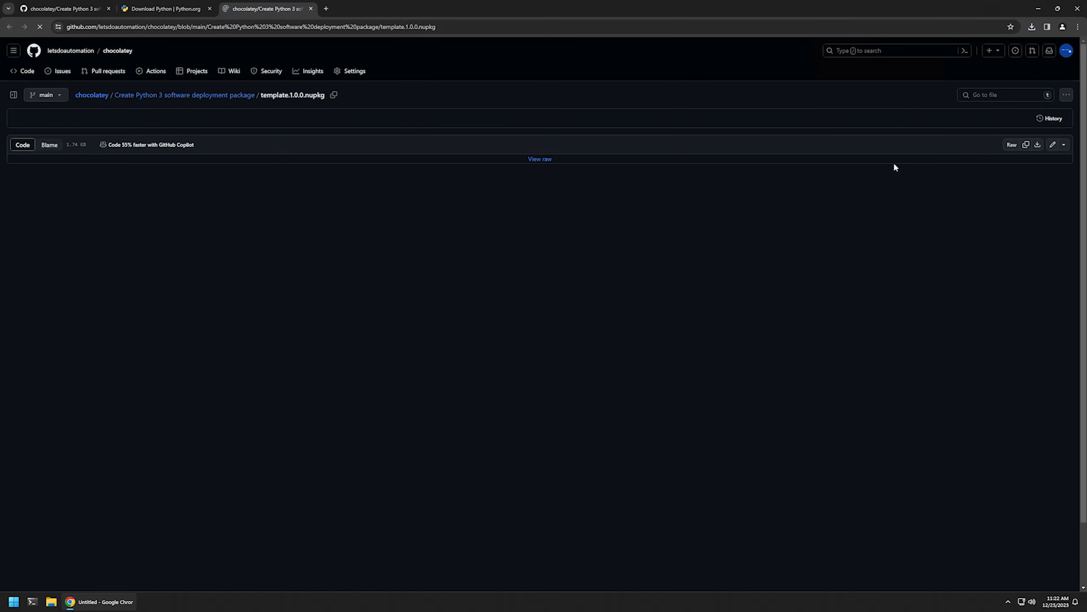
{"action": "left_click", "coordinate": [1038, 145]}
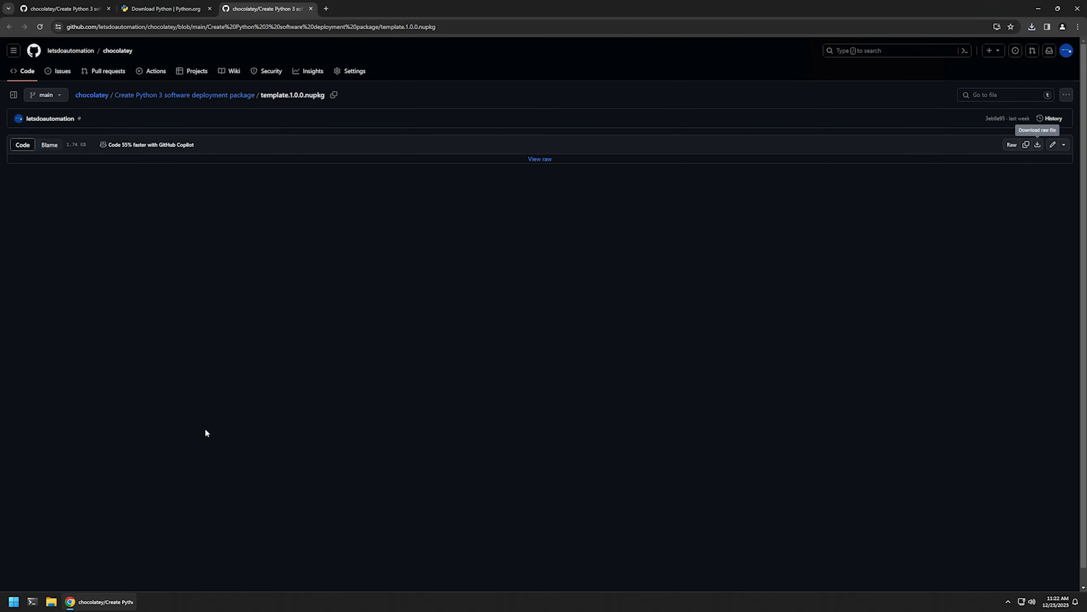
Open template.1.0.0.nupkg from the Downloads folder in NuGet Package Explorer.
{"action": "right_click", "coordinate": [50, 601]}
{"action": "left_click", "coordinate": [42, 550]}
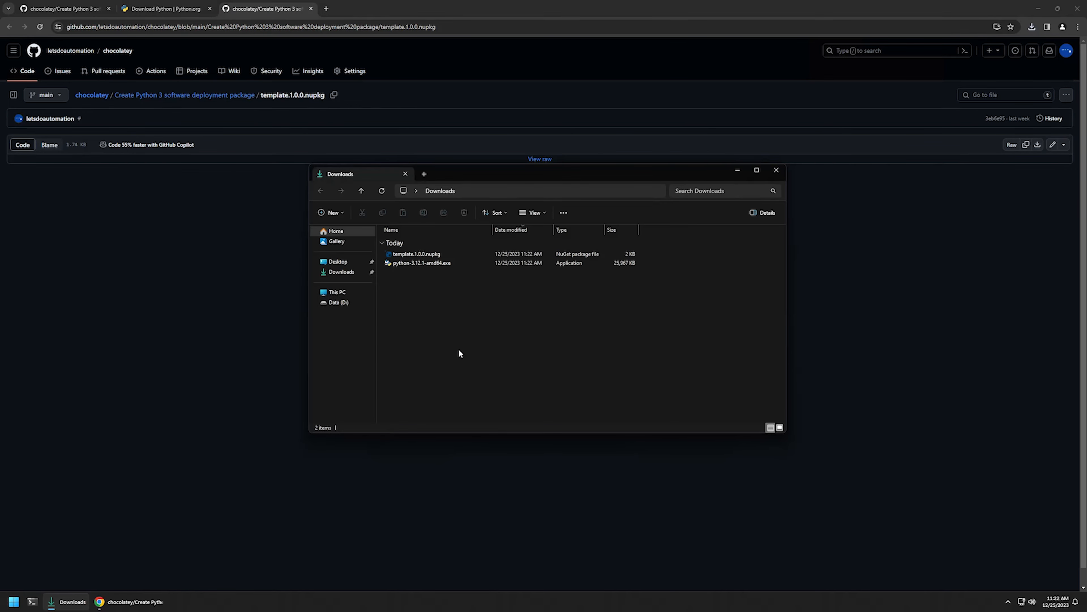
{"action": "left_click", "coordinate": [423, 263]}
{"action": "left_click", "coordinate": [426, 254]}
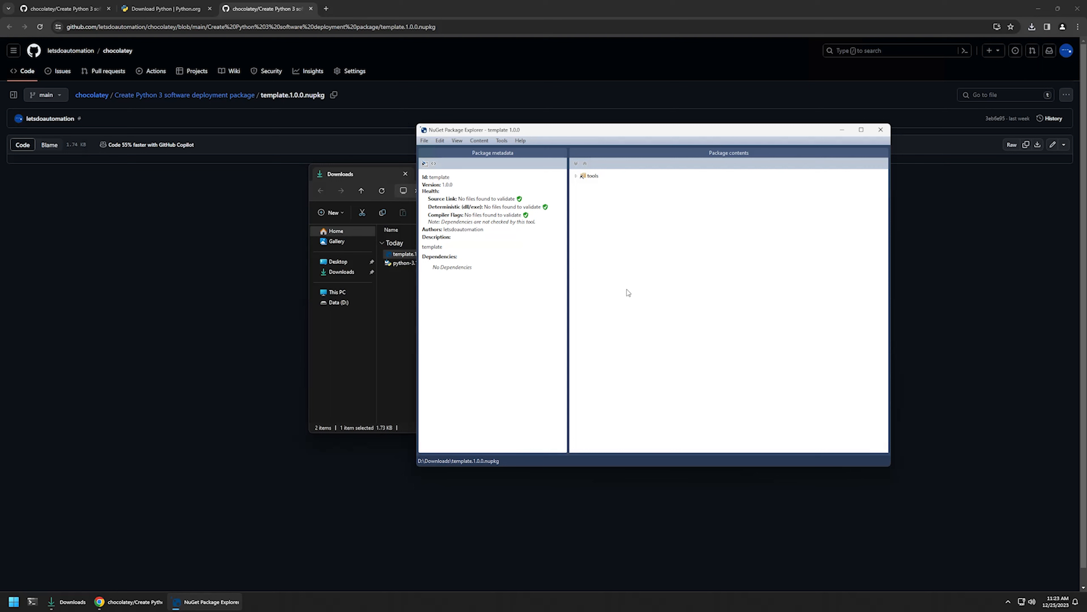
Add the existing file python-3.12.1-amd64.exe to the package's tools folder.
{"action": "right_click", "coordinate": [587, 179]}
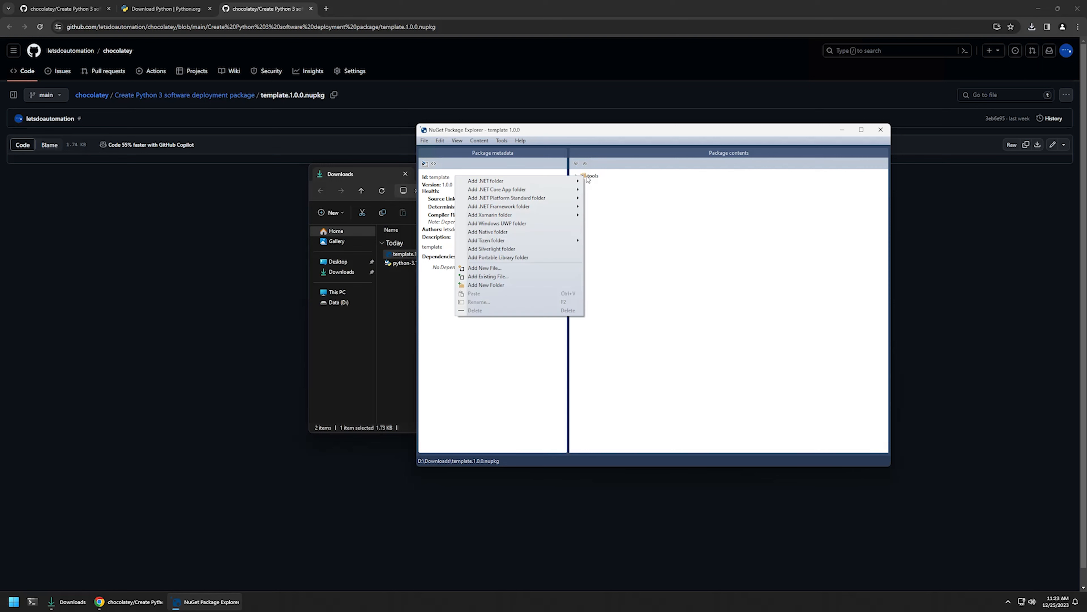
{"action": "left_click", "coordinate": [589, 178]}
{"action": "right_click", "coordinate": [589, 178]}
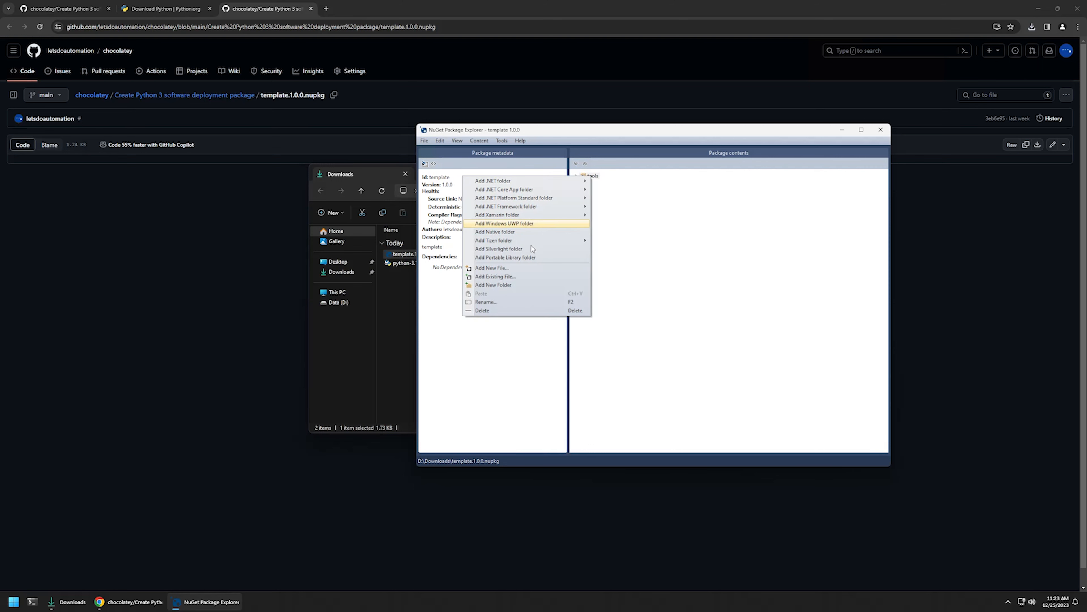
{"action": "left_click", "coordinate": [510, 280]}
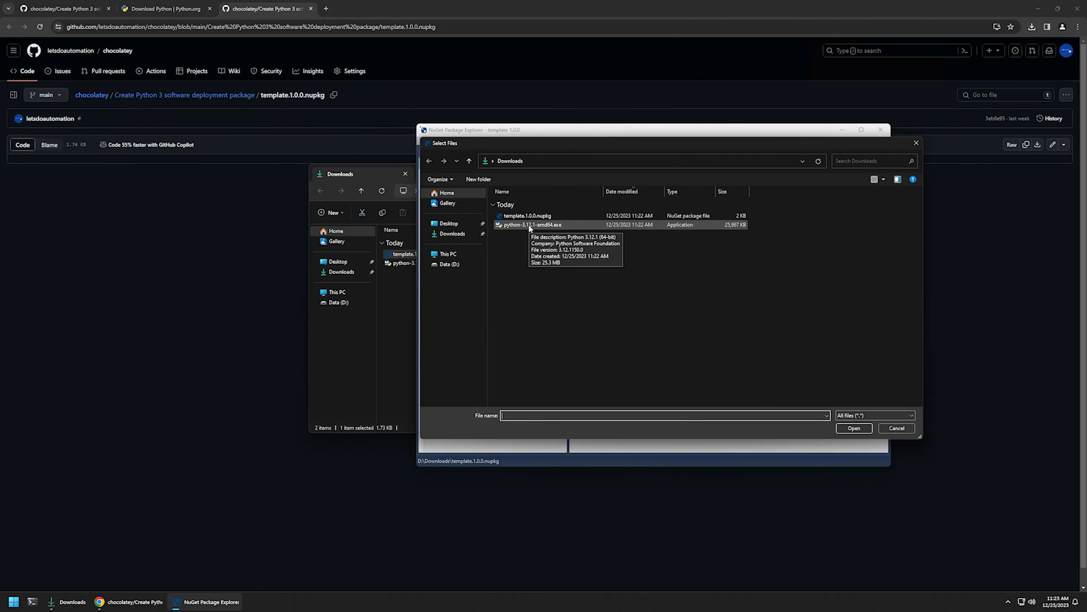
{"action": "double_click", "coordinate": [530, 225]}
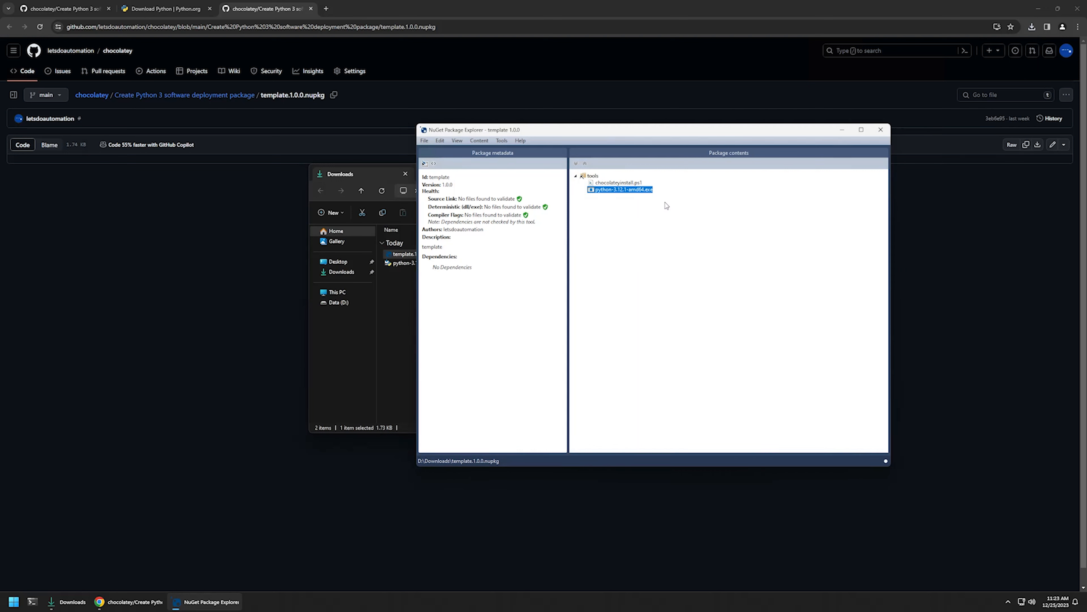
Open chocolateyinstall.ps1 in the tools folder for editing.
{"action": "double_click", "coordinate": [625, 184]}
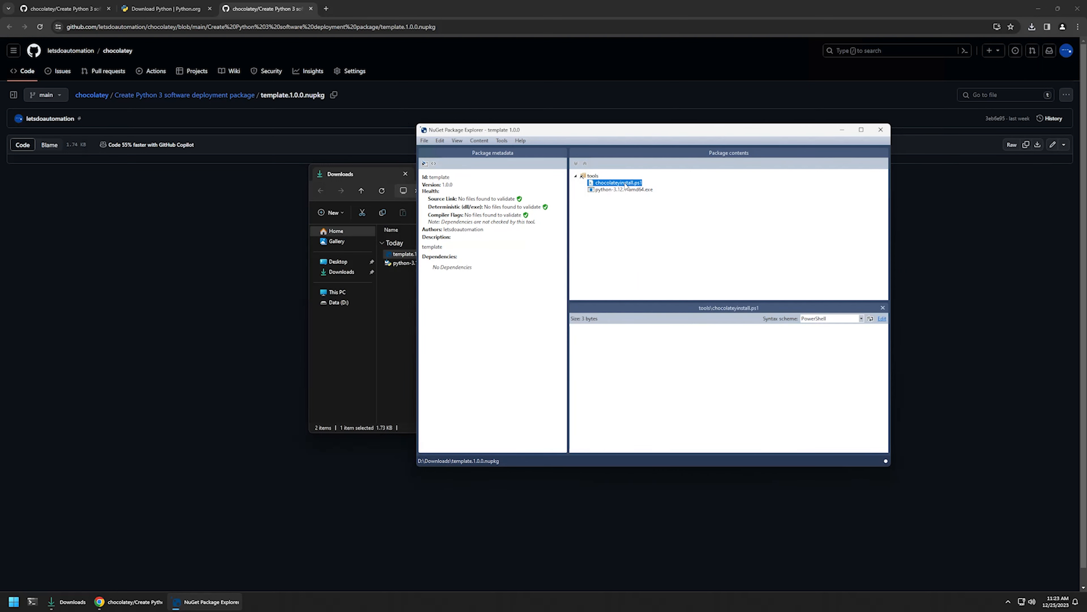
{"action": "left_click", "coordinate": [882, 320]}
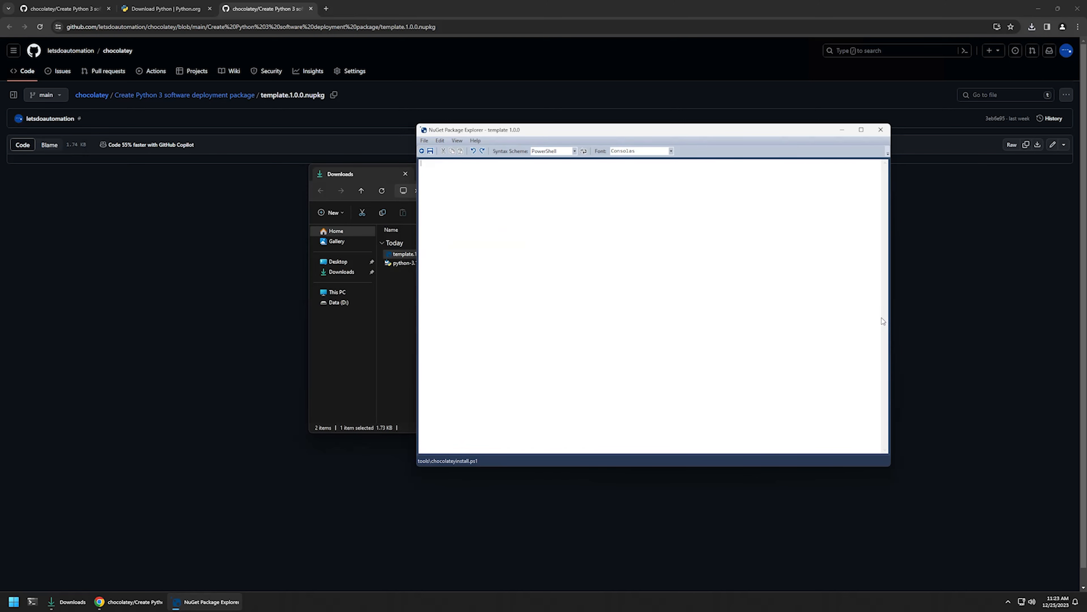
Review the software installation snippet in the GitHub README, covering its variables, the package parameters with the install call, and the Remove-Item line.
{"action": "left_click", "coordinate": [62, 8]}
{"action": "scroll", "coordinate": [406, 226], "scroll_direction": "down", "scroll_amount": 4}
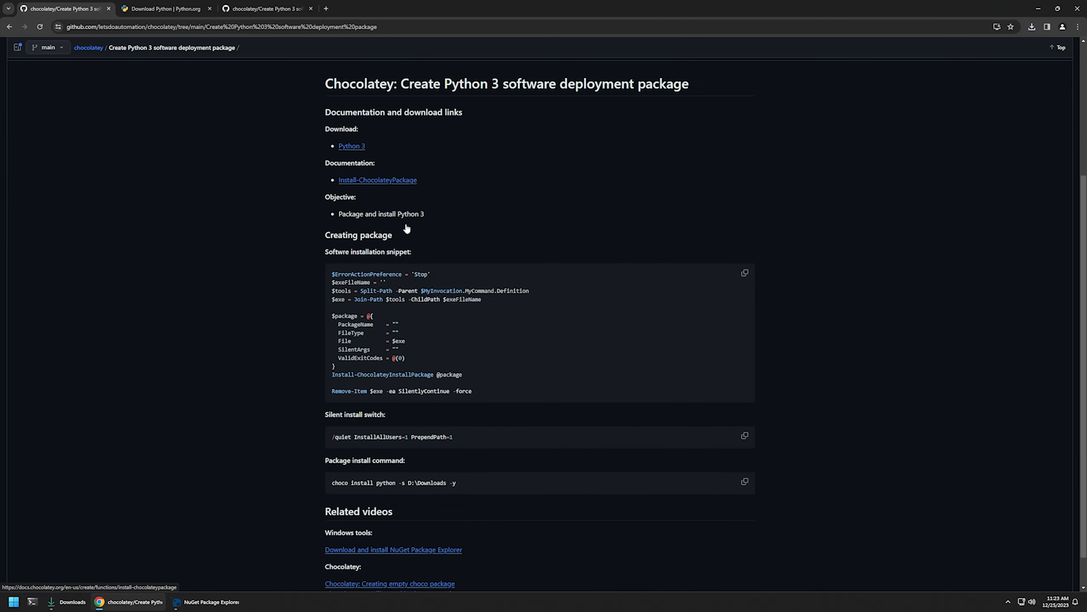
{"action": "scroll", "coordinate": [407, 228], "scroll_direction": "down", "scroll_amount": 1}
{"action": "left_click_drag", "start_coordinate": [476, 353], "coordinate": [329, 234]}
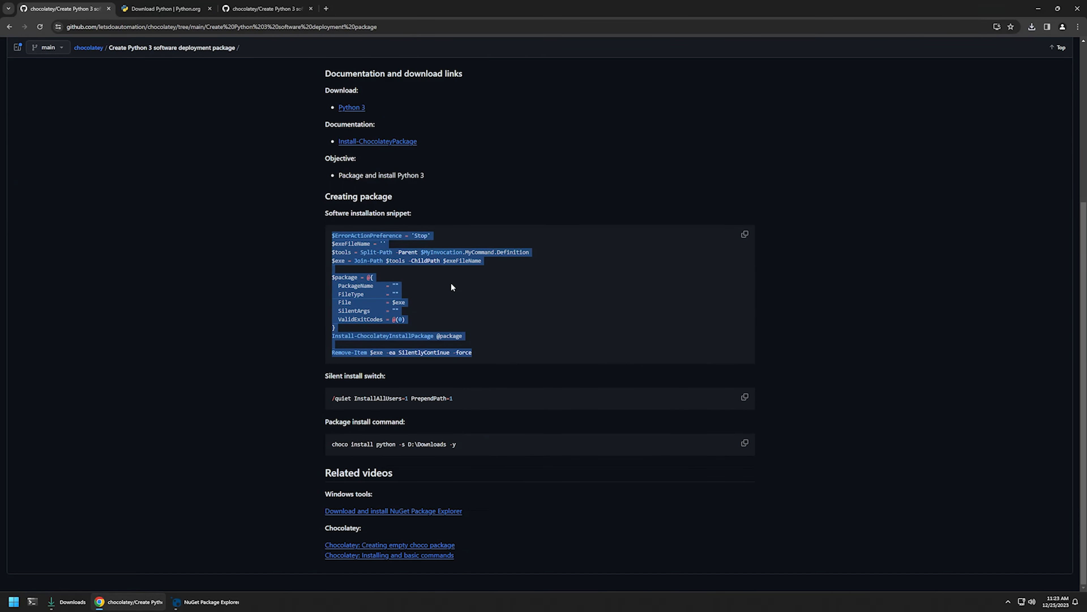
{"action": "left_click", "coordinate": [460, 284]}
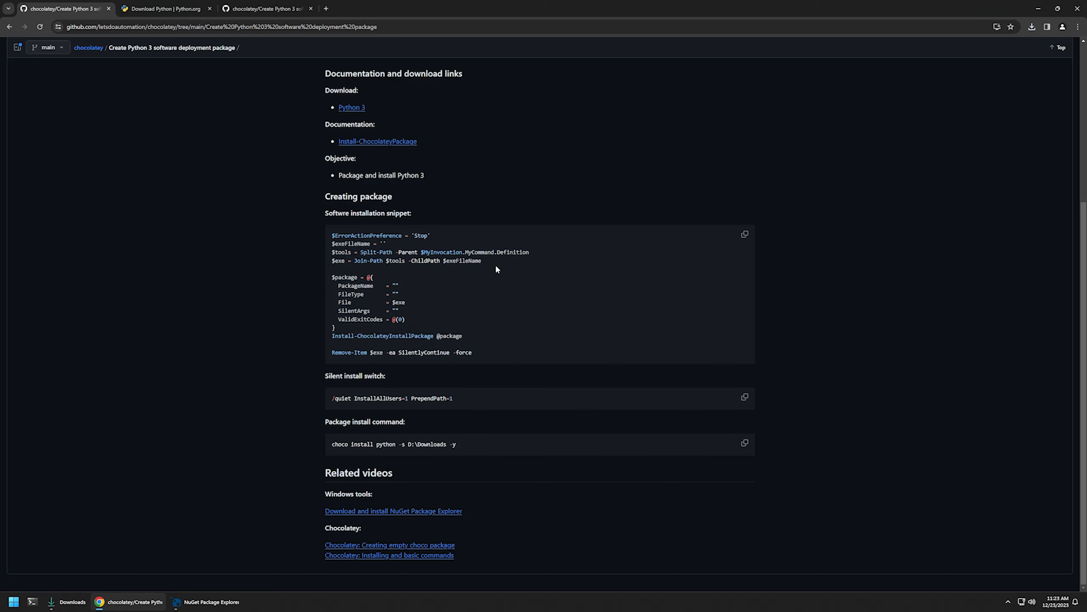
{"action": "left_click_drag", "start_coordinate": [496, 264], "coordinate": [327, 234]}
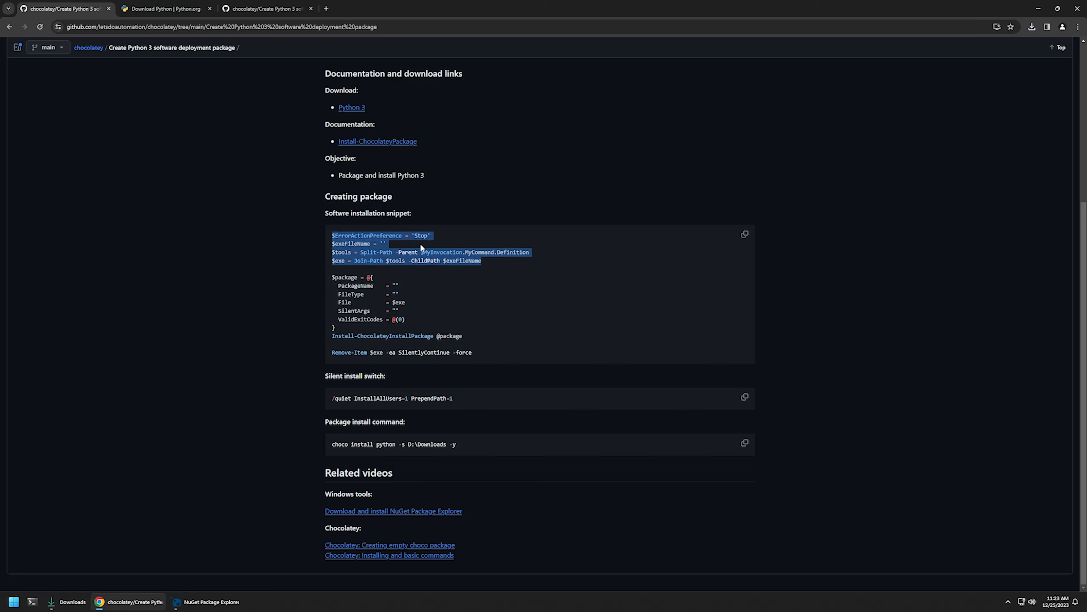
{"action": "left_click_drag", "start_coordinate": [465, 338], "coordinate": [321, 277]}
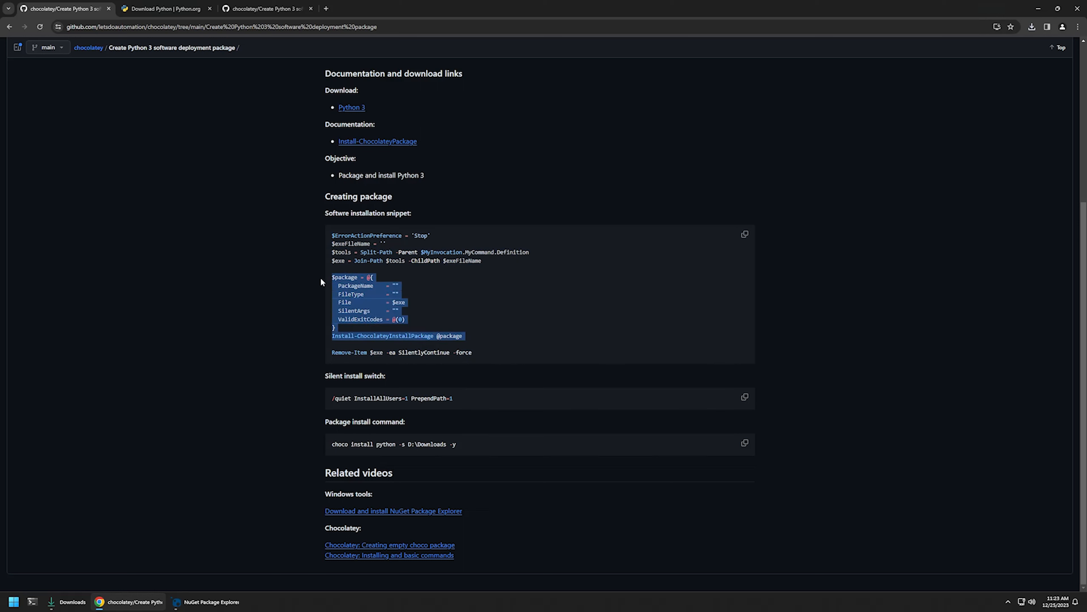
{"action": "left_click", "coordinate": [426, 290]}
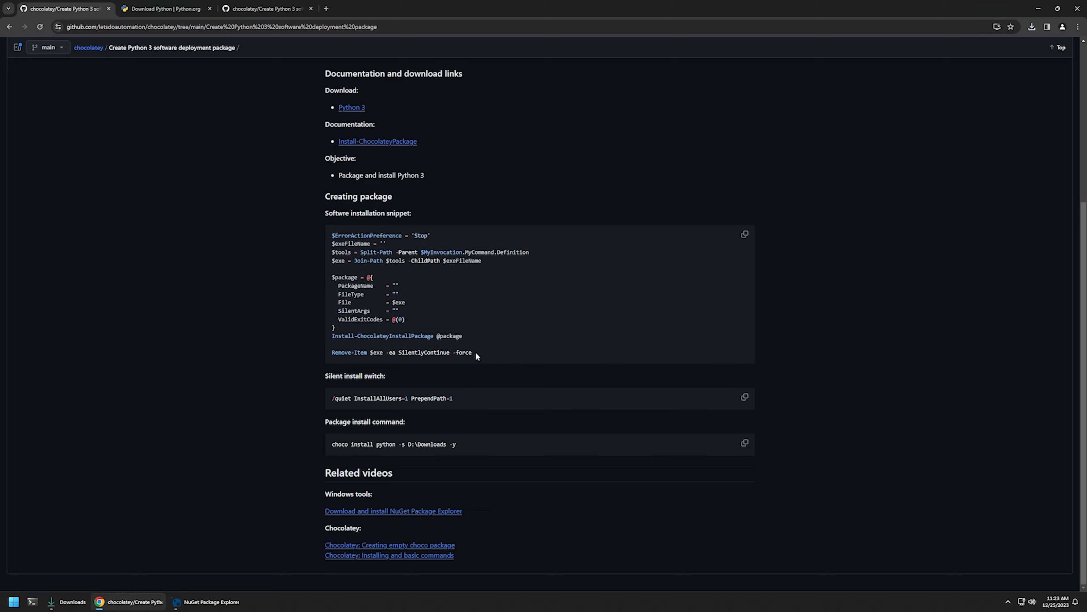
{"action": "left_click_drag", "start_coordinate": [476, 352], "coordinate": [320, 350]}
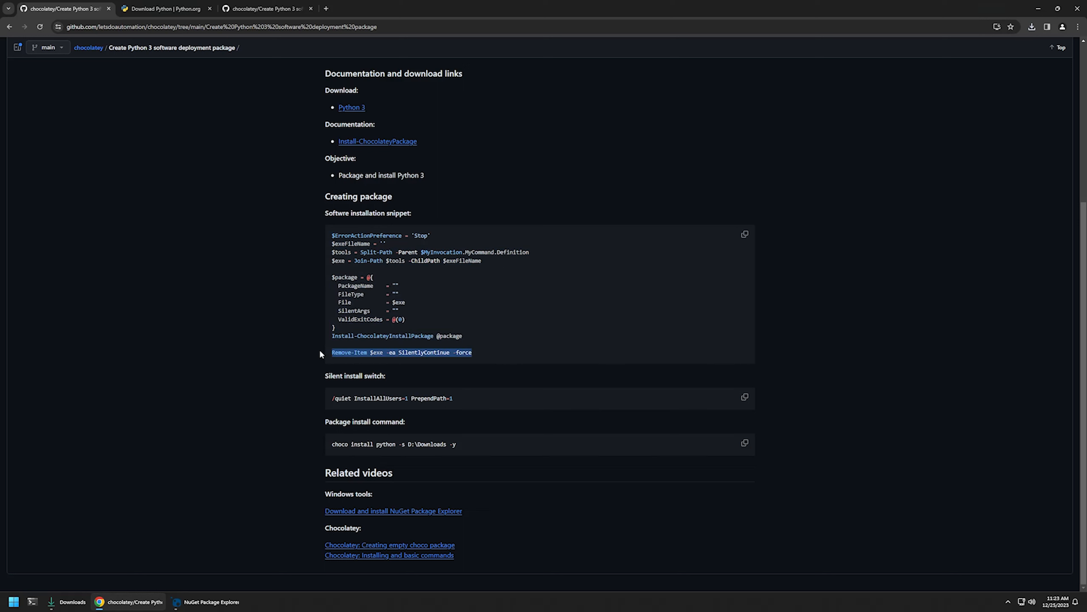
{"action": "left_click", "coordinate": [495, 319]}
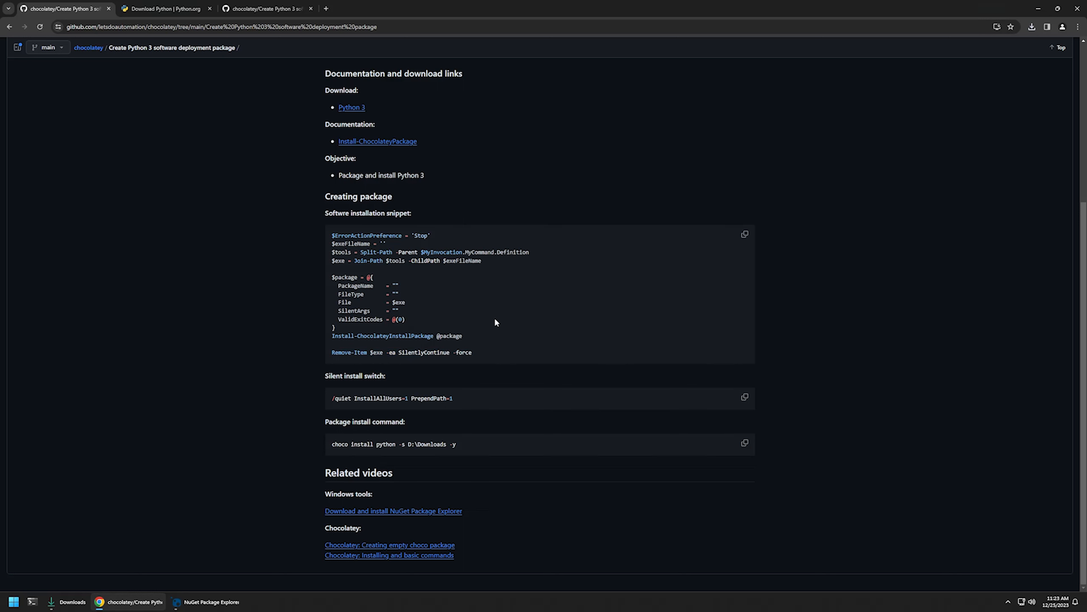
Copy the whole software installation snippet from the README into the empty chocolateyinstall.ps1 script.
{"action": "left_click", "coordinate": [745, 235]}
{"action": "left_click", "coordinate": [236, 601]}
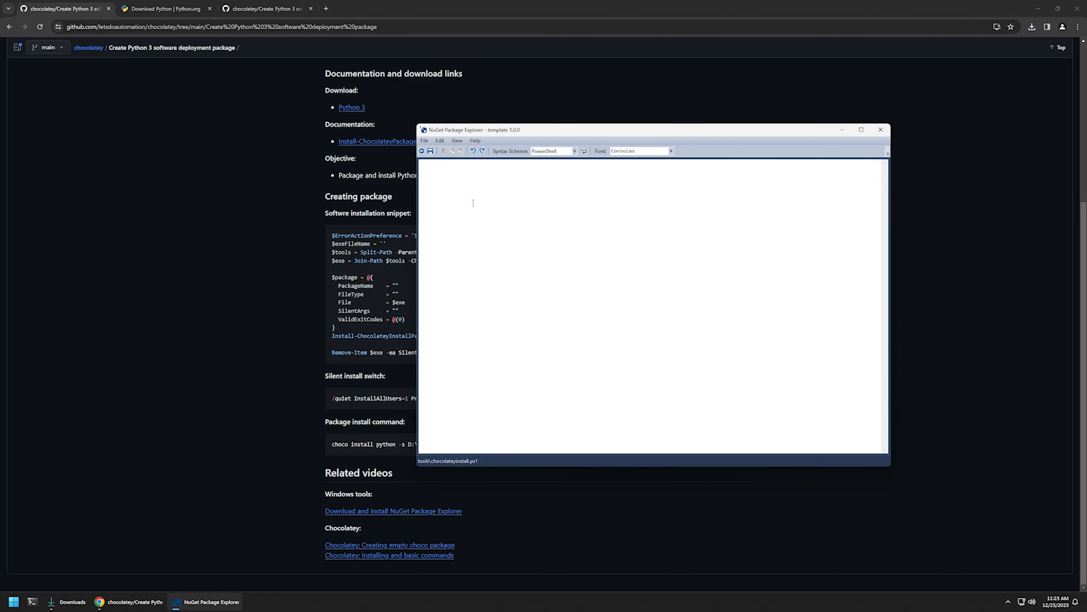
{"action": "key", "text": "ctrl+v"}
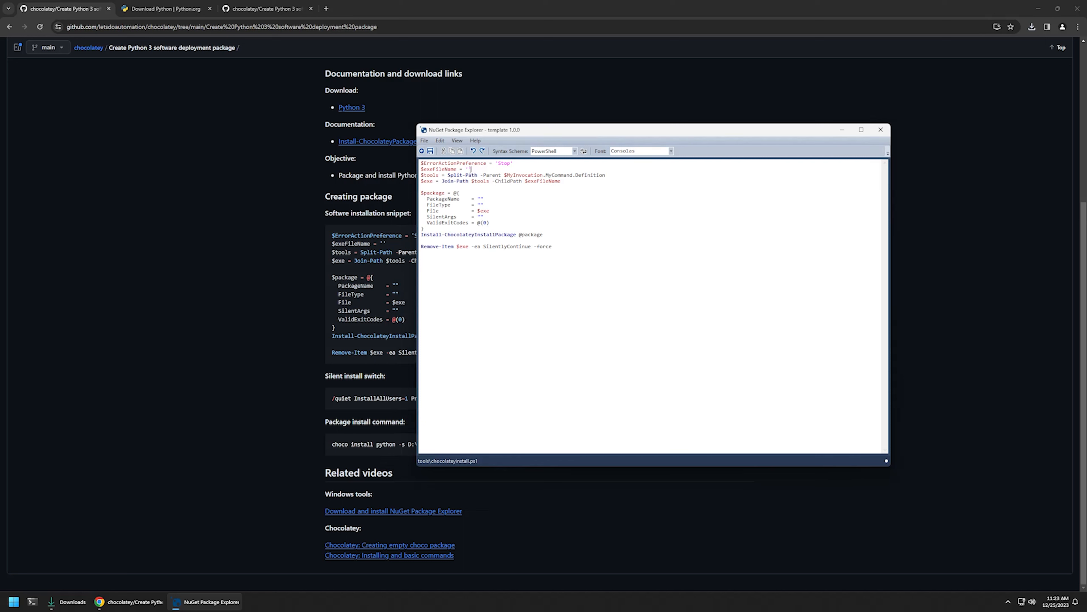
Set $exeFileName in the script to 'python-3.12.1-amd64.exe', using the installer's full file name copied from the Downloads folder.
{"action": "left_click_drag", "start_coordinate": [472, 169], "coordinate": [417, 169]}
{"action": "left_click", "coordinate": [469, 169]}
{"action": "left_click", "coordinate": [67, 601]}
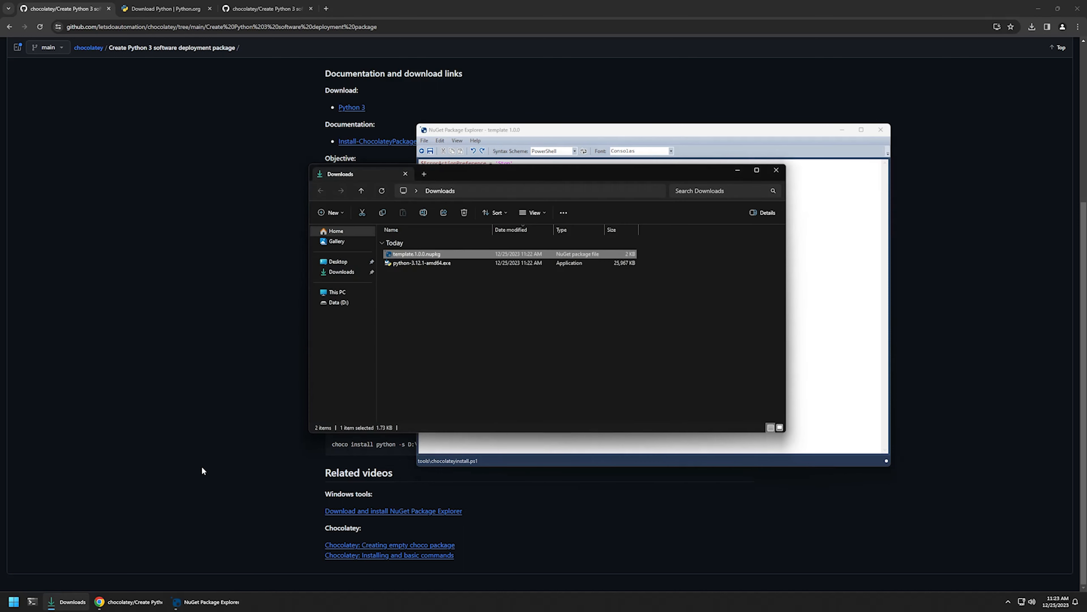
{"action": "right_click", "coordinate": [407, 263]}
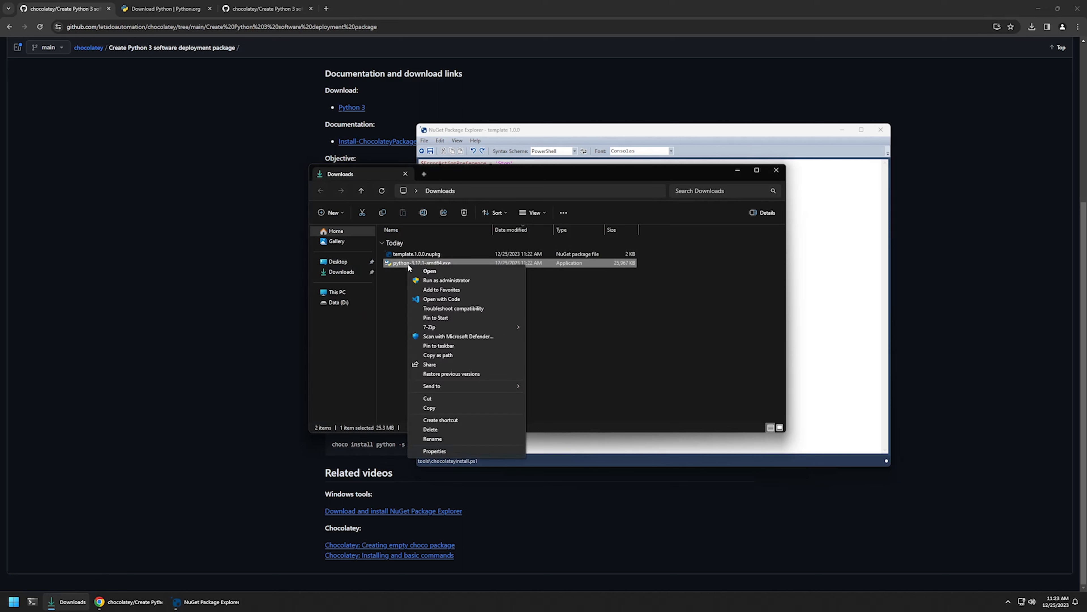
{"action": "left_click", "coordinate": [437, 438]}
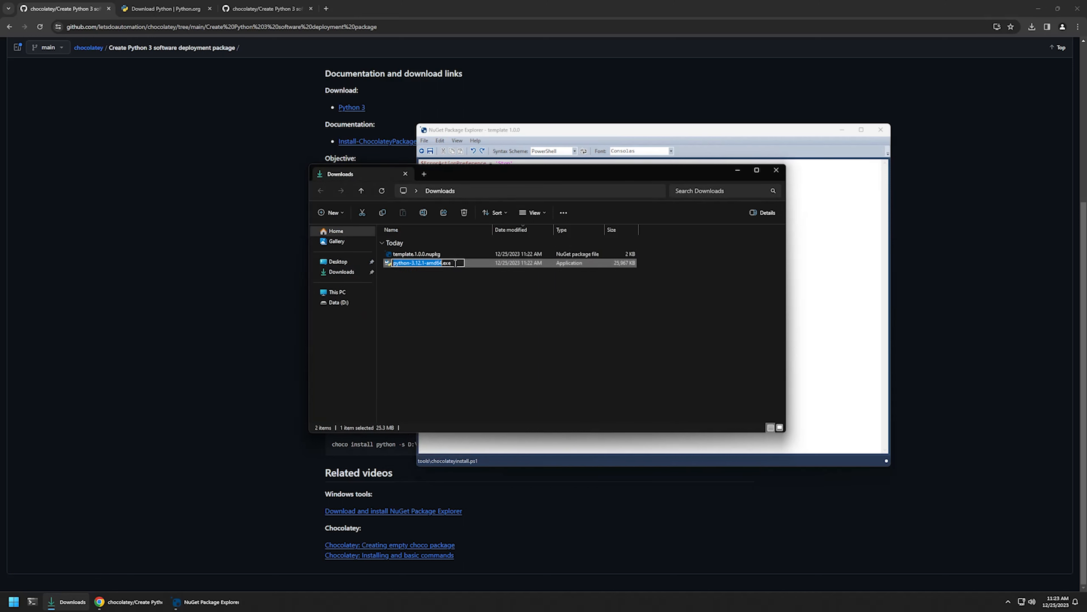
{"action": "key", "text": "ctrl+a"}
{"action": "right_click", "coordinate": [413, 261]}
{"action": "left_click", "coordinate": [373, 287]}
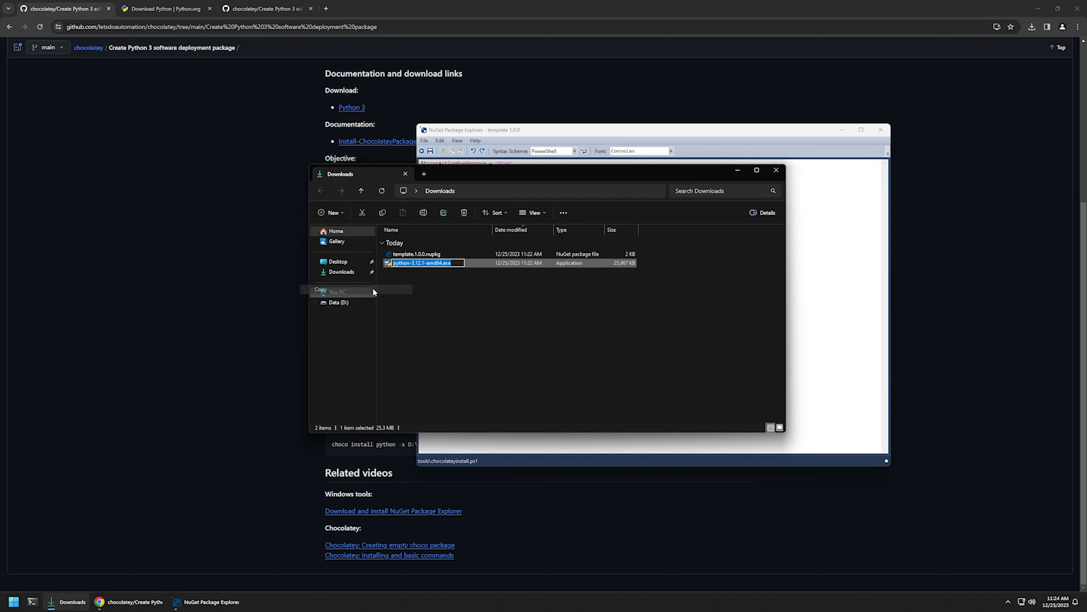
{"action": "left_click", "coordinate": [438, 321]}
{"action": "left_click", "coordinate": [512, 130]}
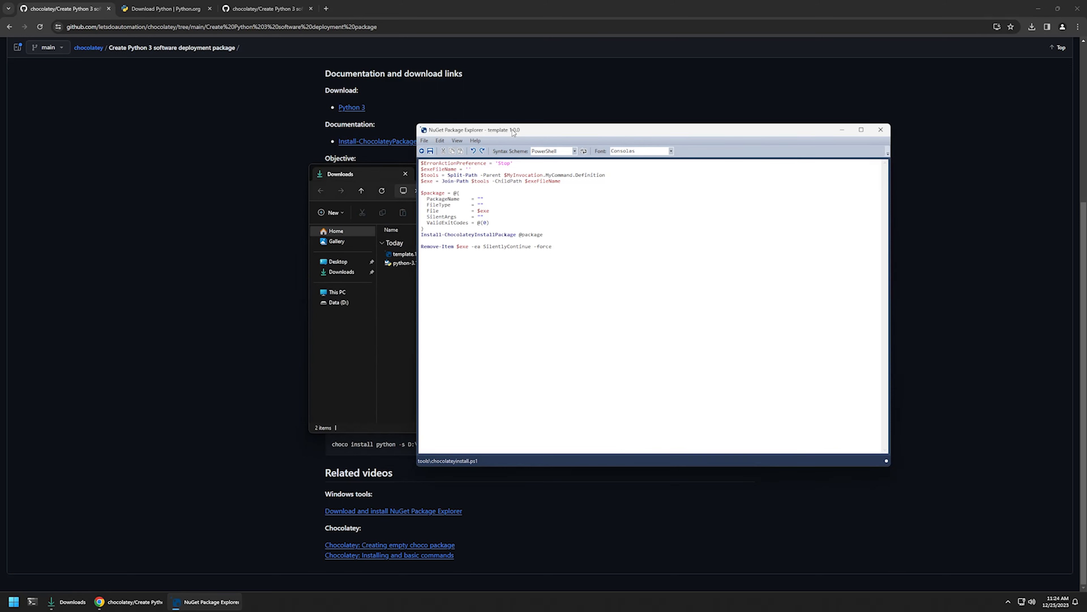
{"action": "key", "text": "ctrl+v"}
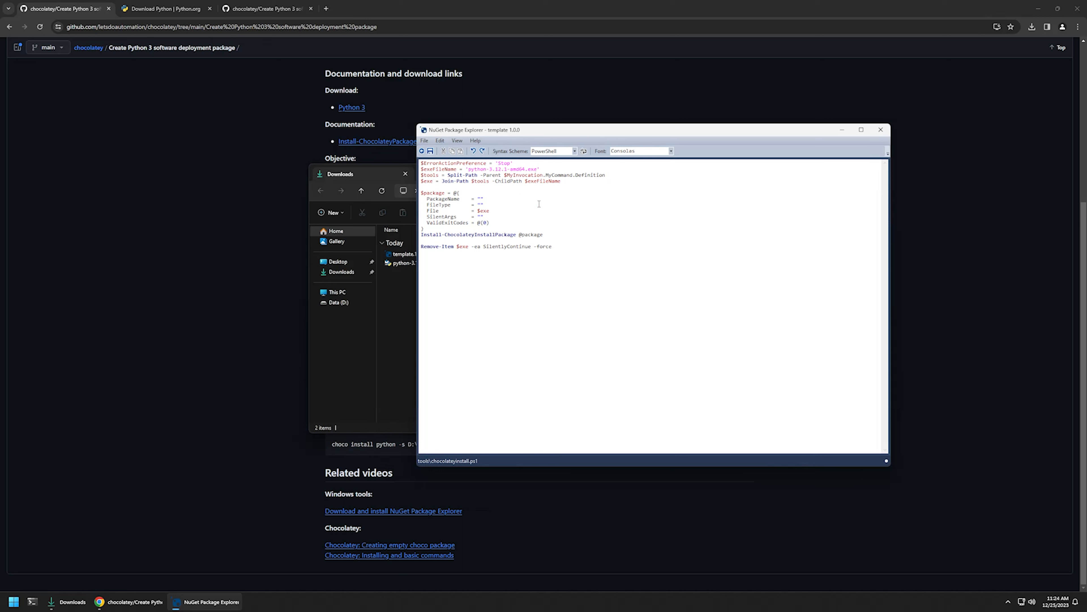
Set PackageName to "python" and FileType to "exe" in the script's $package block.
{"action": "type", "text": "tho"}
{"action": "type", "text": "exe"}
Fill SilentArgs with the README's silent install switch "/quiet InstallAllUsers=1 PrependPath=1", then save the script and close the editor.
{"action": "left_click", "coordinate": [156, 269]}
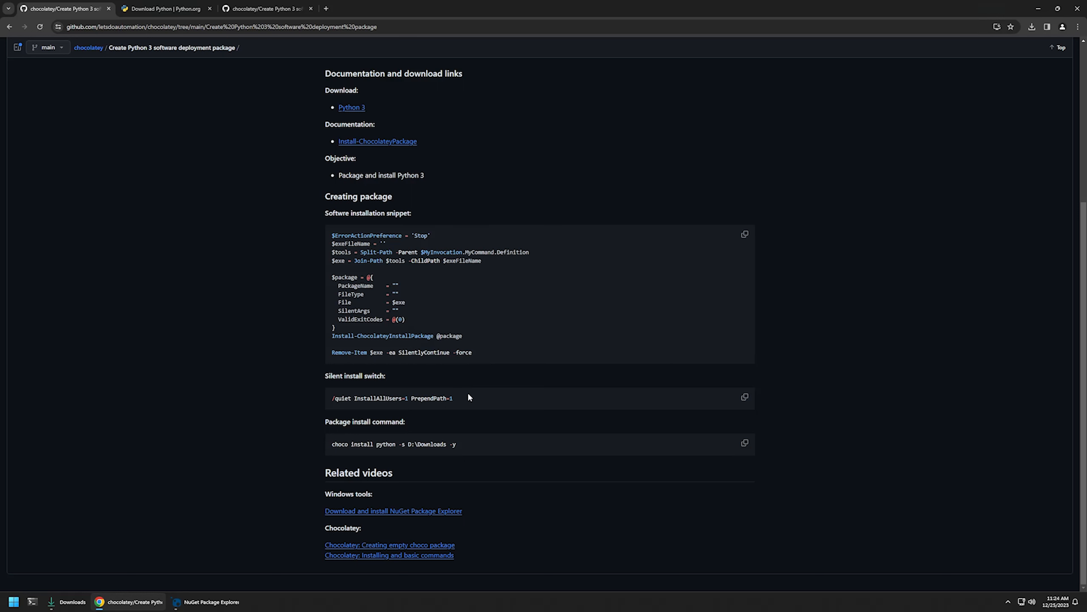
{"action": "left_click_drag", "start_coordinate": [389, 392], "coordinate": [313, 390]}
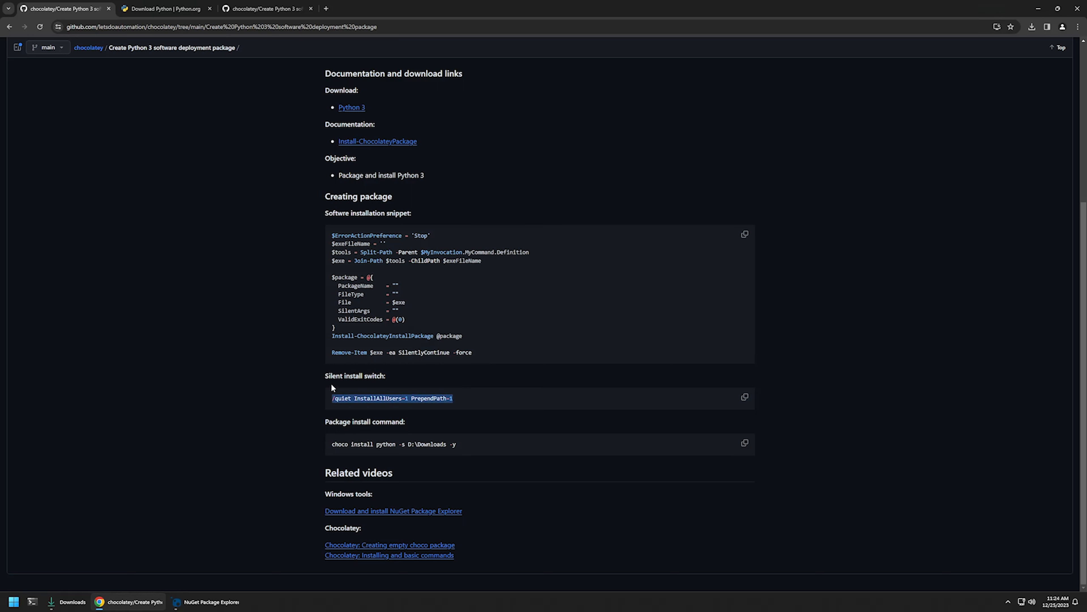
{"action": "left_click", "coordinate": [472, 381]}
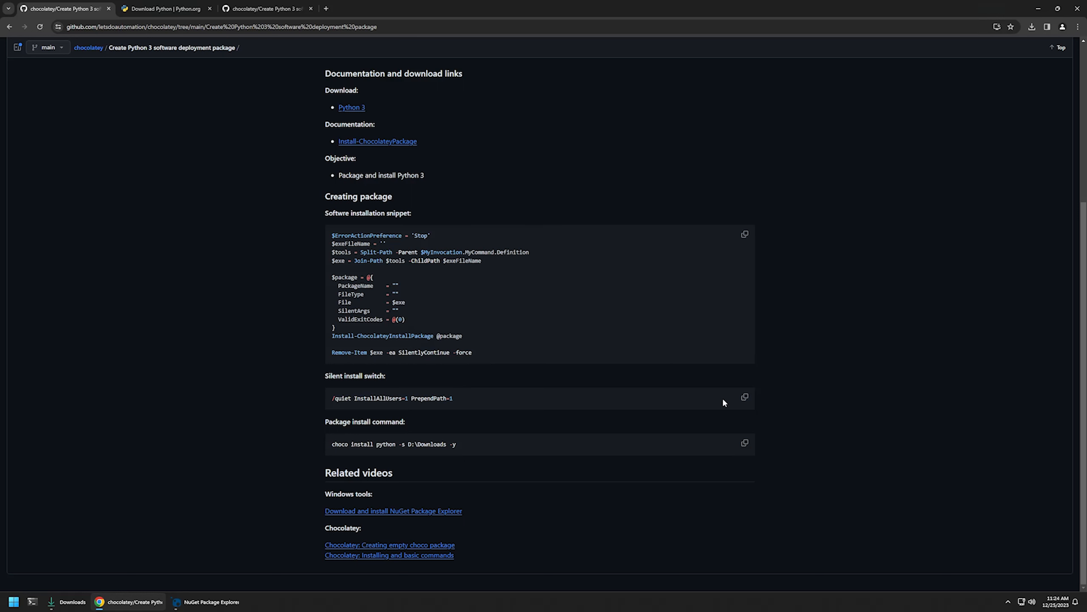
{"action": "left_click", "coordinate": [745, 397]}
{"action": "left_click", "coordinate": [208, 601]}
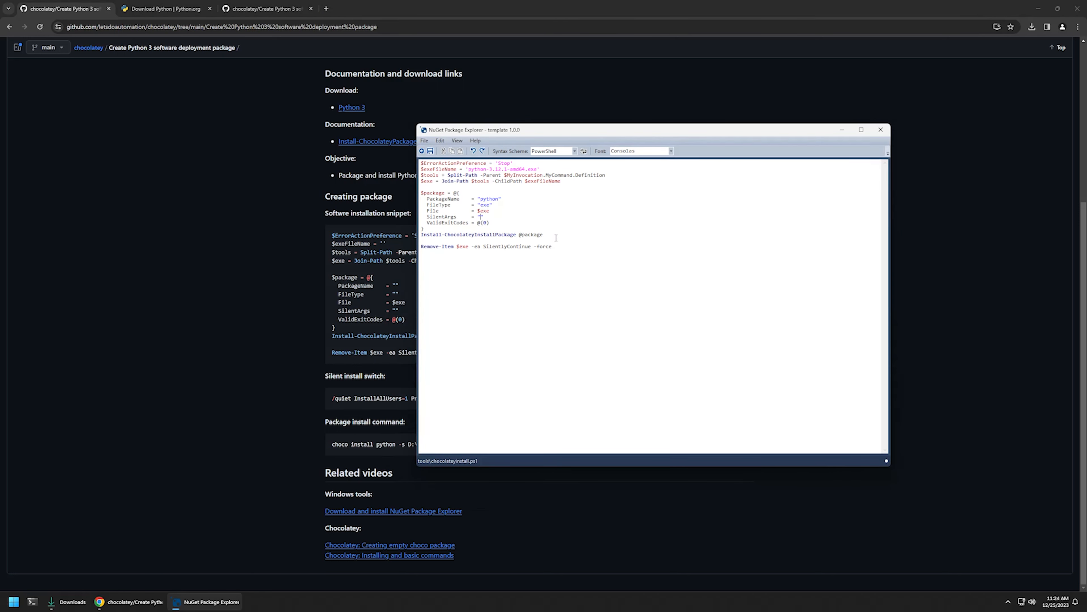
{"action": "key", "text": "ctrl+v"}
{"action": "left_click", "coordinate": [431, 153]}
{"action": "left_click", "coordinate": [422, 151]}
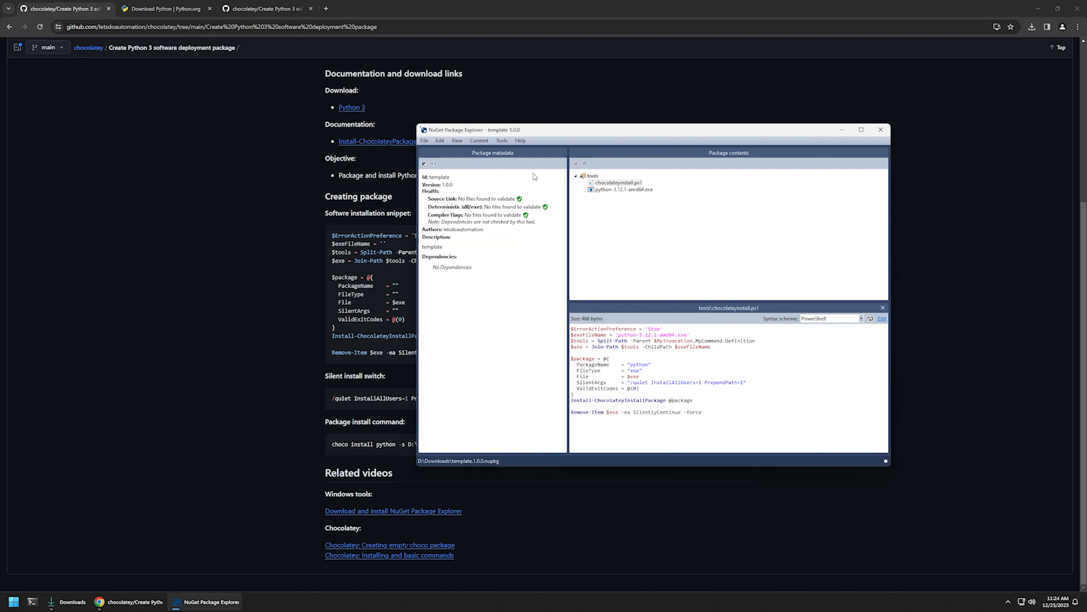
Edit the package metadata, setting the Id to python and replacing the version number.
{"action": "left_click", "coordinate": [427, 163]}
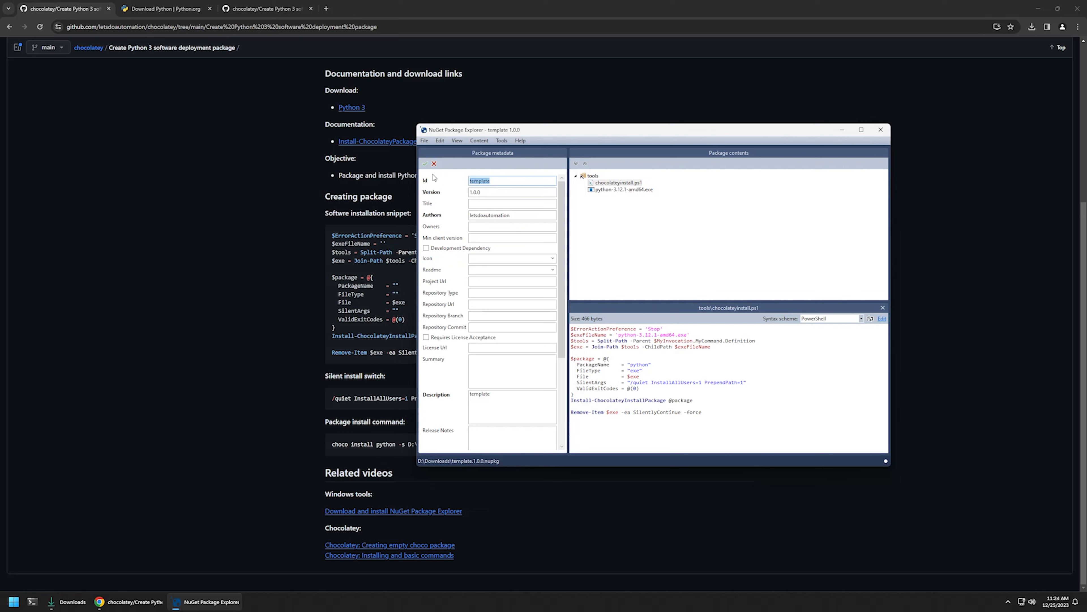
{"action": "type", "text": "python"}
{"action": "key", "text": "shift+End"}
{"action": "key", "text": "Delete"}
{"action": "type", "text": "3"}
Replace the package description with "Python package" and apply the metadata edits.
{"action": "scroll", "coordinate": [456, 300], "scroll_direction": "down", "scroll_amount": 2}
{"action": "left_click_drag", "start_coordinate": [491, 353], "coordinate": [457, 353]}
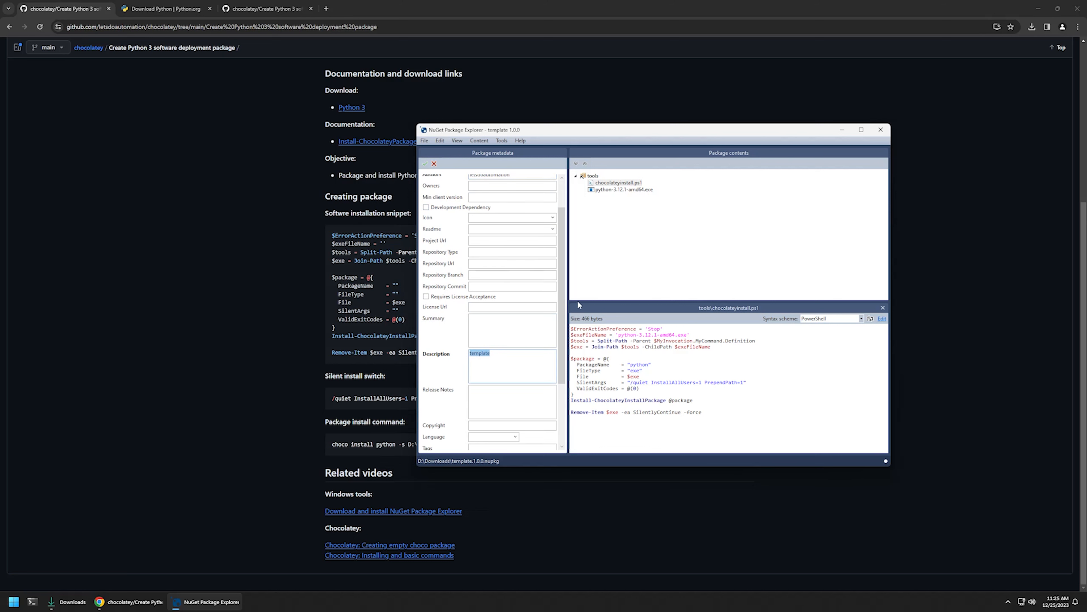
{"action": "type", "text": "Python package"}
{"action": "scroll", "coordinate": [460, 301], "scroll_direction": "up", "scroll_amount": 2}
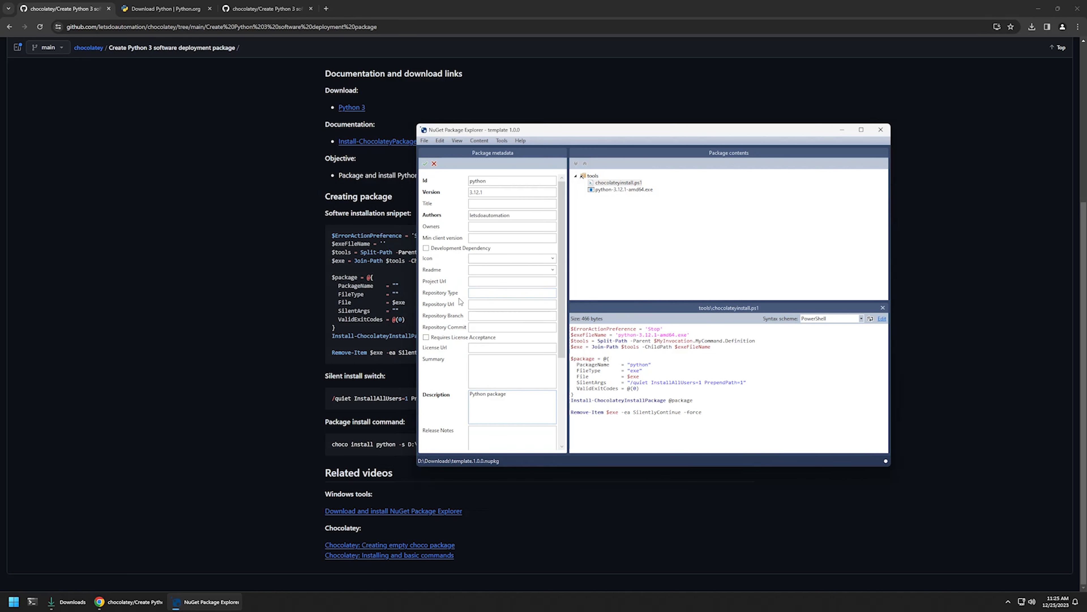
{"action": "left_click", "coordinate": [425, 164]}
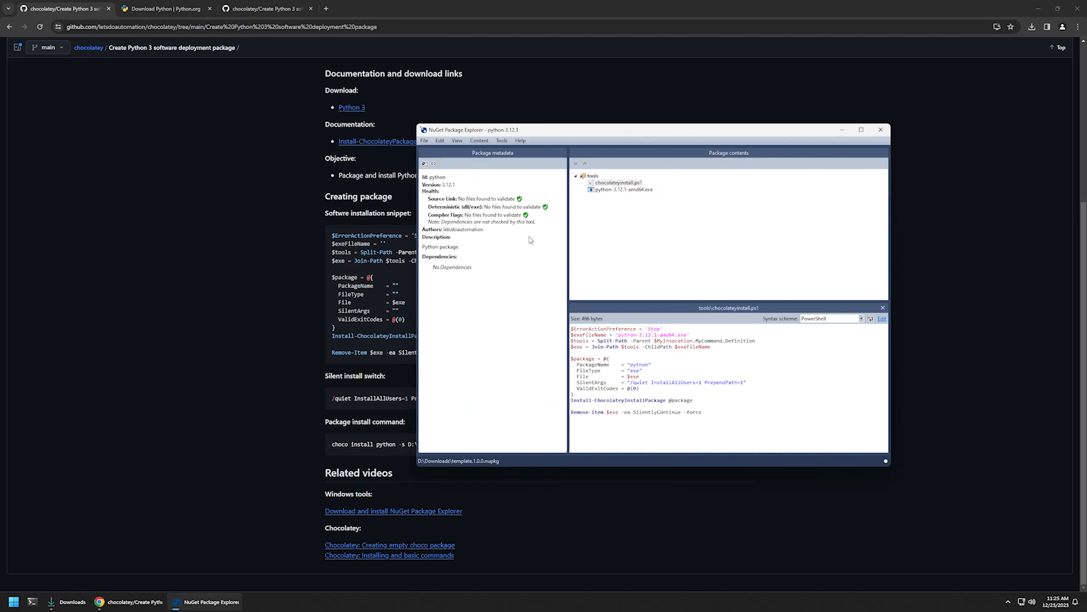
Save the package as a new file named python.3.12.1.nupkg in the Downloads folder.
{"action": "left_click", "coordinate": [424, 141]}
{"action": "left_click", "coordinate": [369, 196]}
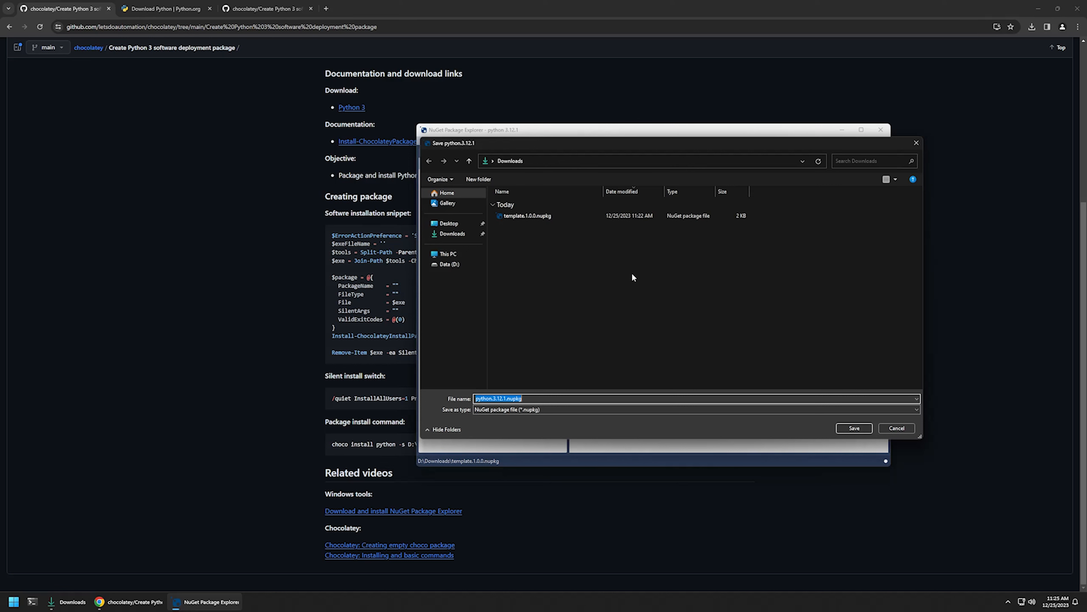
{"action": "left_click", "coordinate": [631, 273]}
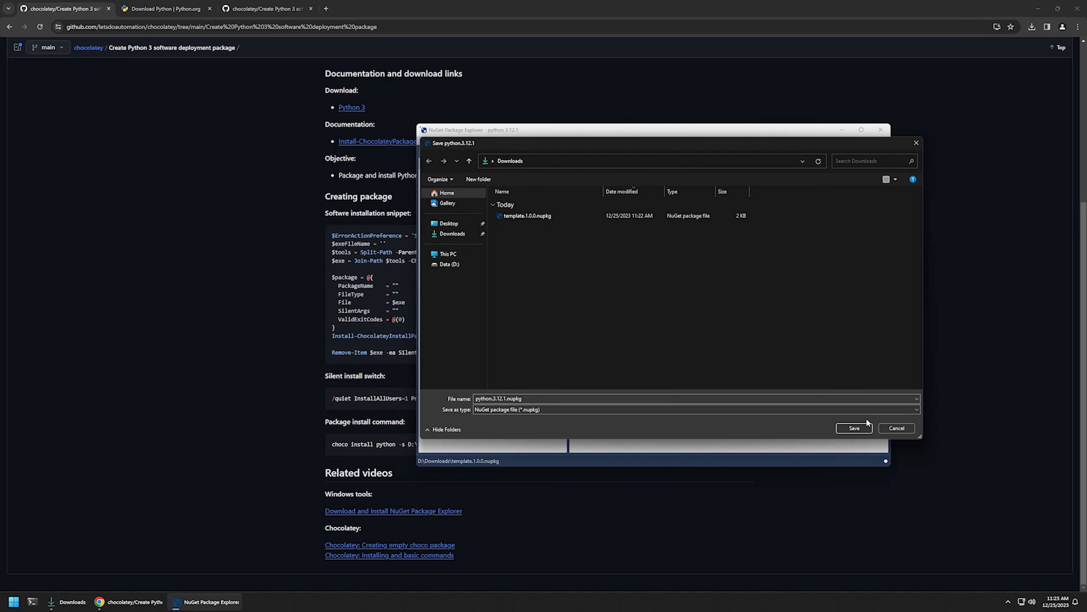
{"action": "left_click", "coordinate": [854, 427]}
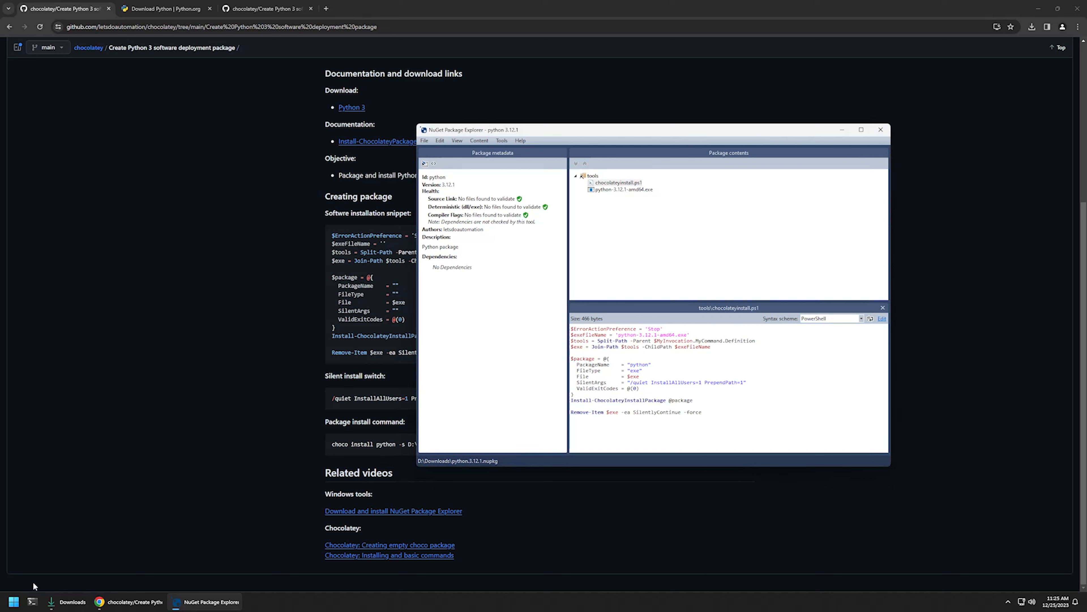
Open Terminal as administrator, allowing it to make changes, and place its window over the lower part of the package window.
{"action": "right_click", "coordinate": [32, 601]}
{"action": "right_click", "coordinate": [32, 566]}
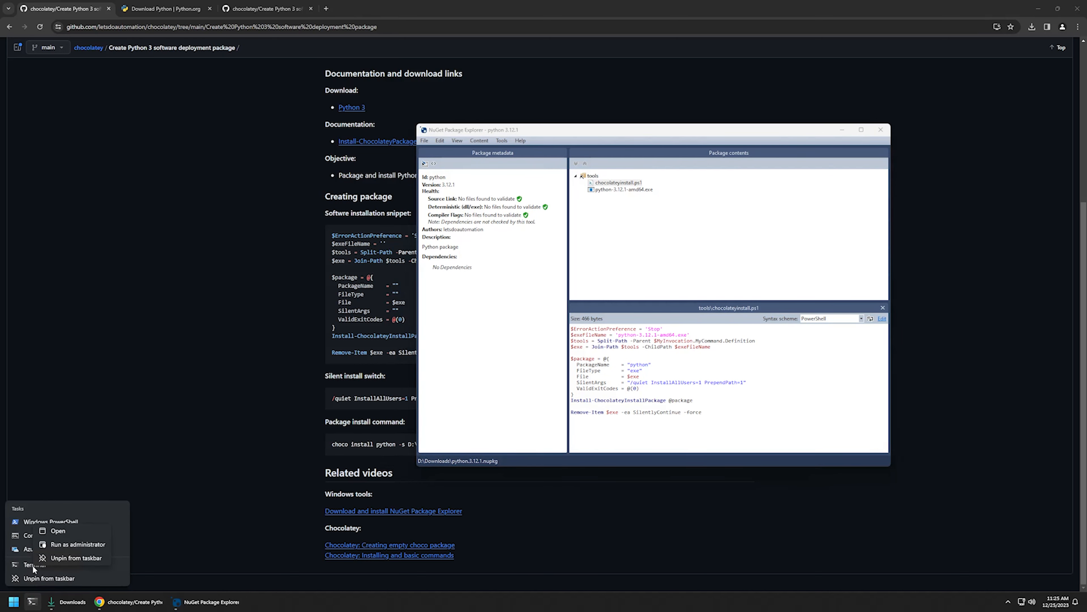
{"action": "left_click", "coordinate": [65, 544]}
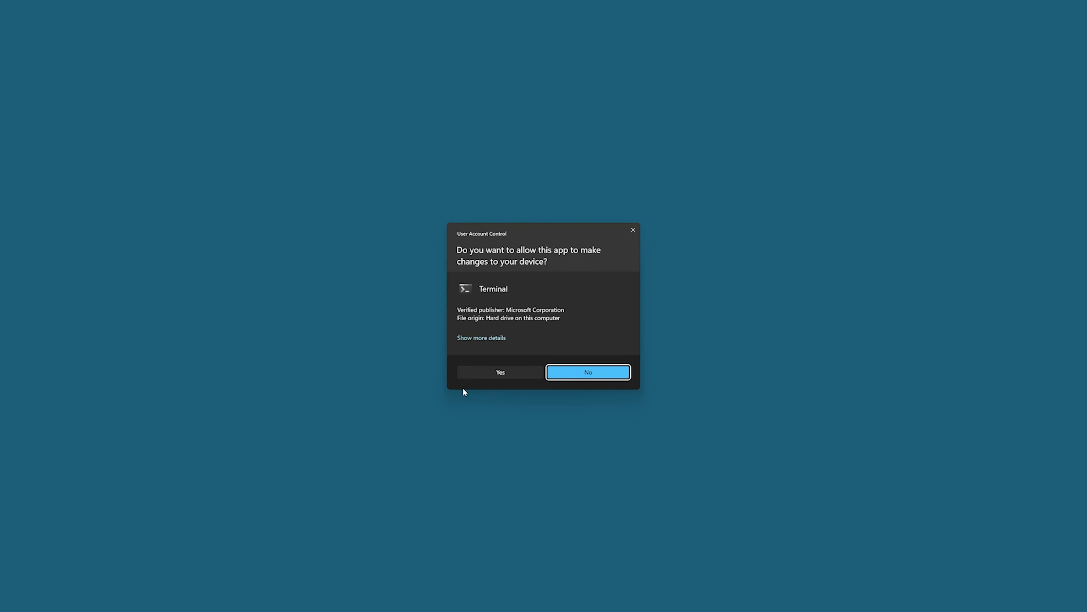
{"action": "left_click", "coordinate": [478, 372]}
{"action": "left_click_drag", "start_coordinate": [196, 43], "coordinate": [587, 265]}
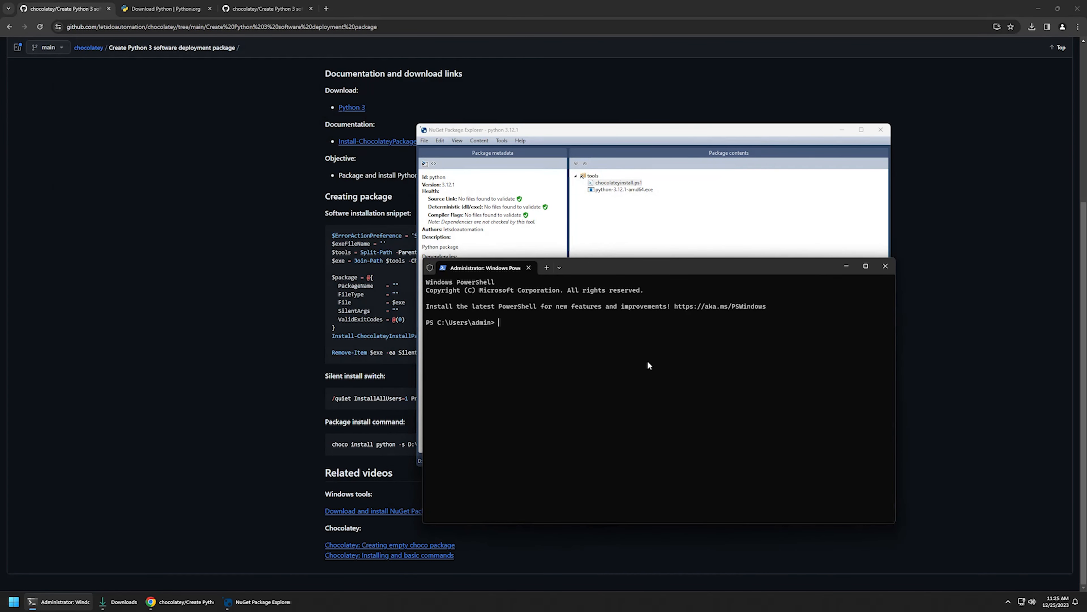
Install the new package from the Downloads folder by running "choco install python -s D:\Downloads -y".
{"action": "type", "text": "choco install"}
{"action": "key", "text": "alt+Tab"}
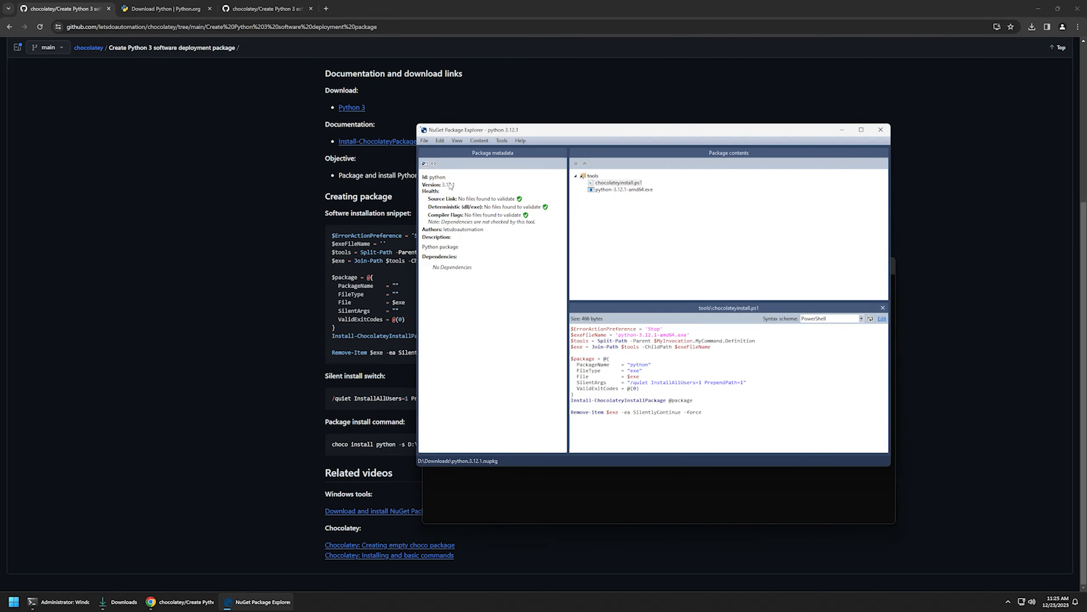
{"action": "key", "text": "alt+Tab"}
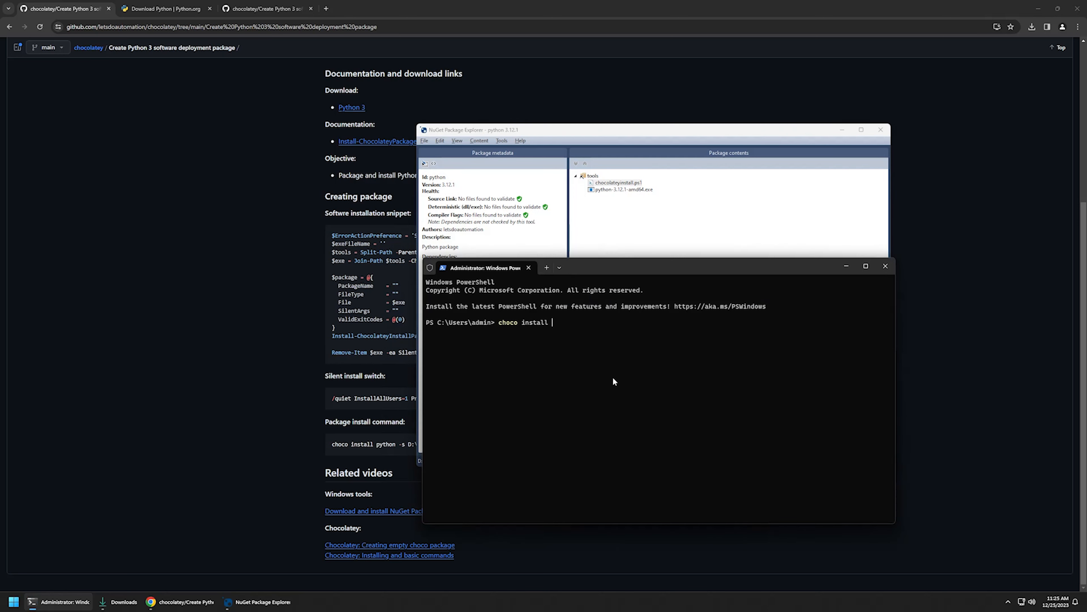
{"action": "type", "text": "python"}
{"action": "type", "text": "-s D:\\Downloads -y"}
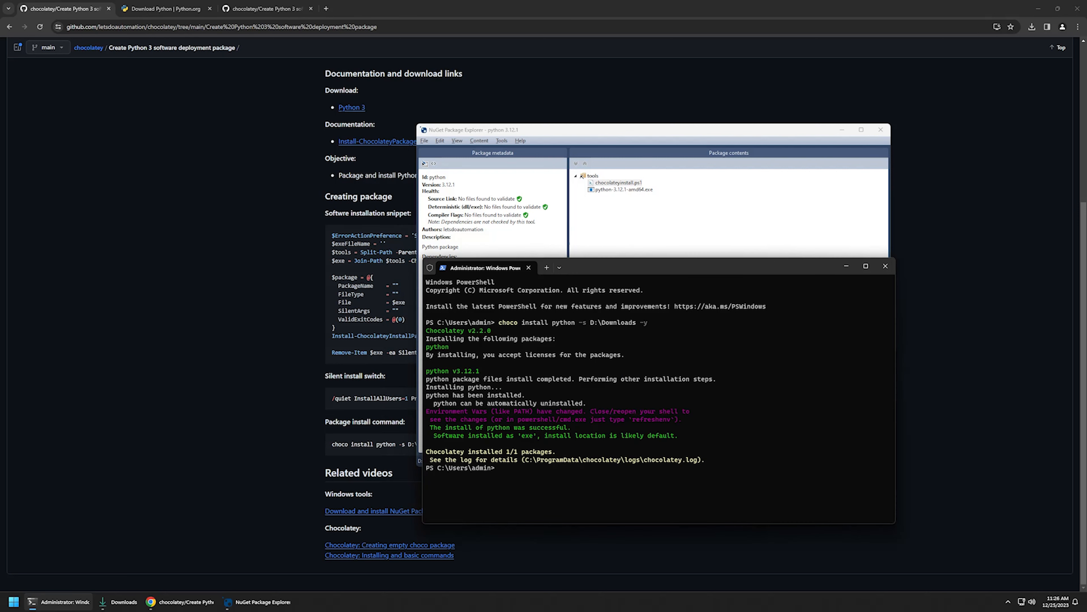
Start the Python interpreter with the "py" command in a new PowerShell session.
{"action": "left_click", "coordinate": [547, 267]}
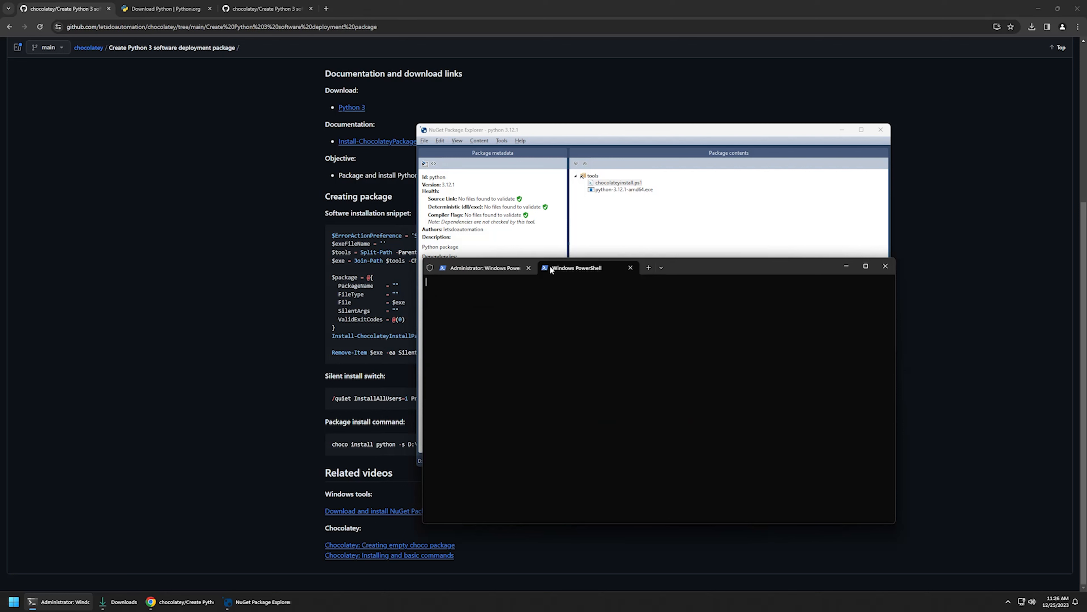
{"action": "type", "text": "py"}
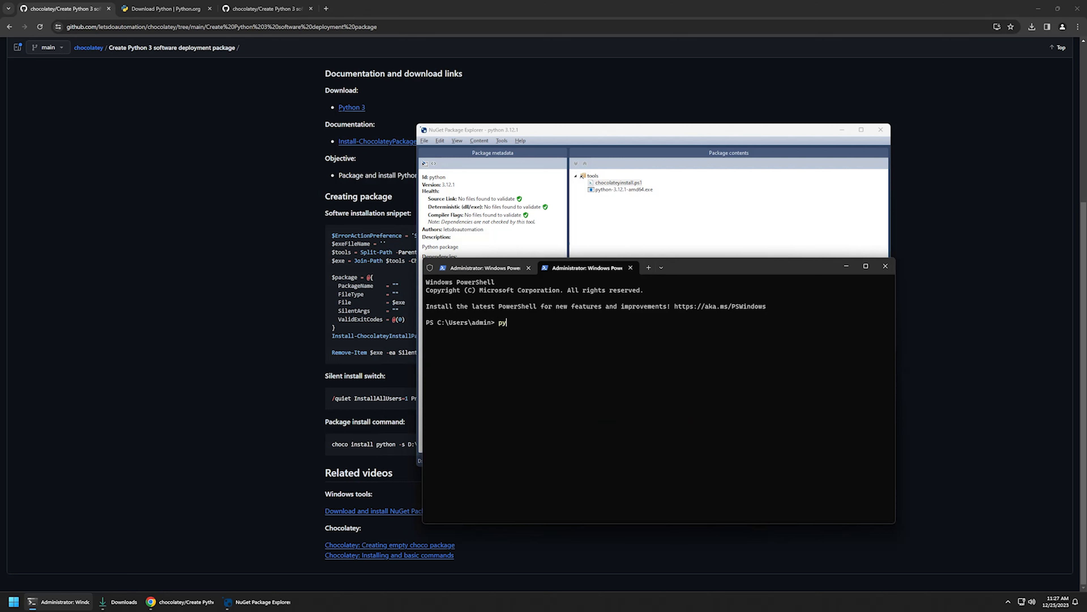
{"action": "key", "text": "Return"}
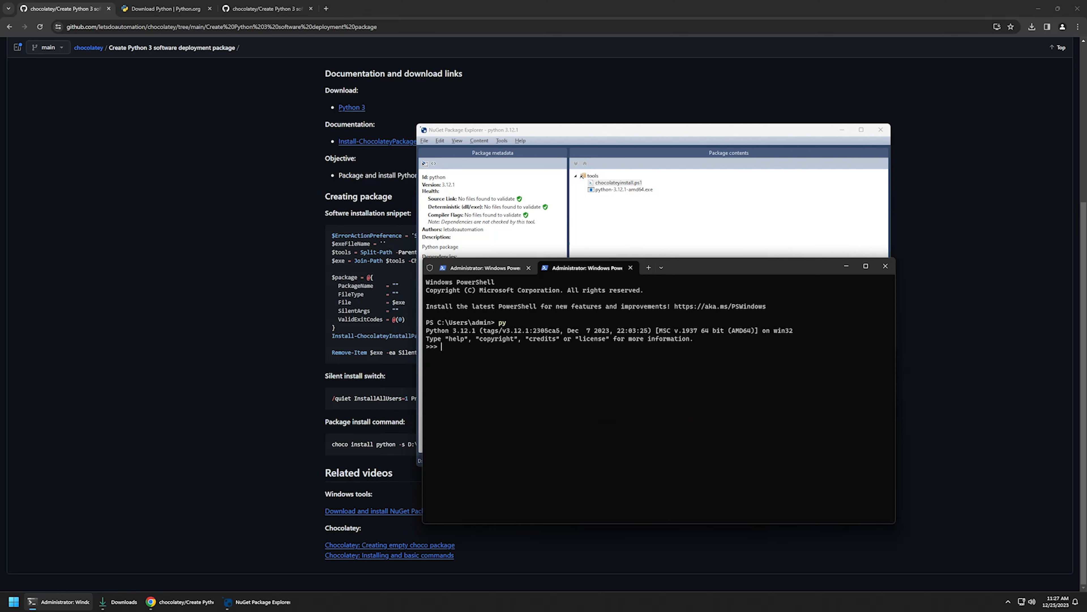
Test the interpreter by running print('Hello world').
{"action": "type", "text": "print()"}
{"action": "key", "text": "Left"}
{"action": "type", "text": "''Hello world"}
{"action": "key", "text": "Return"}
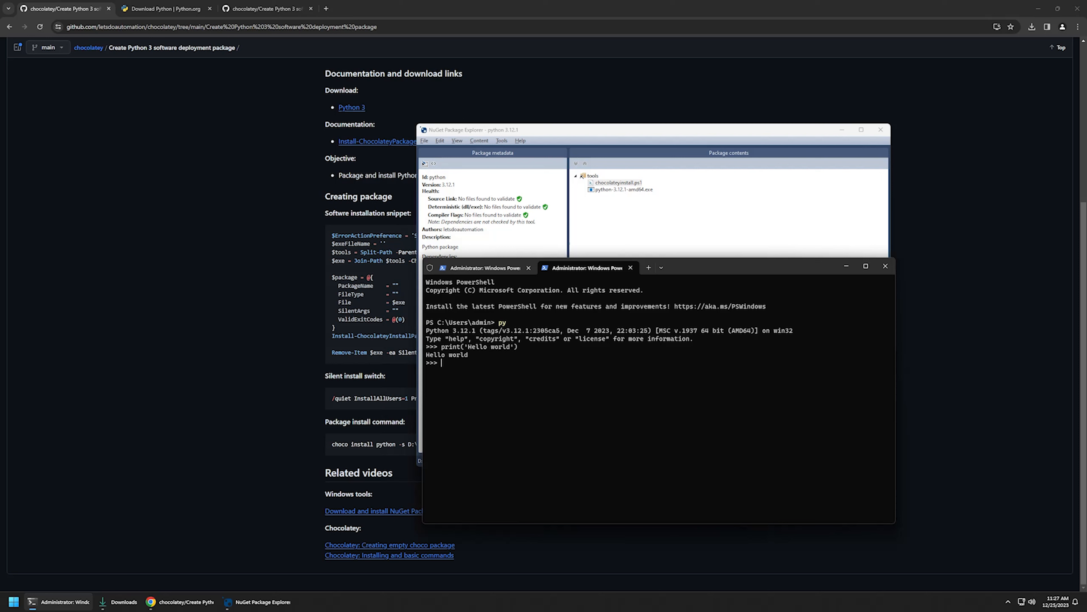